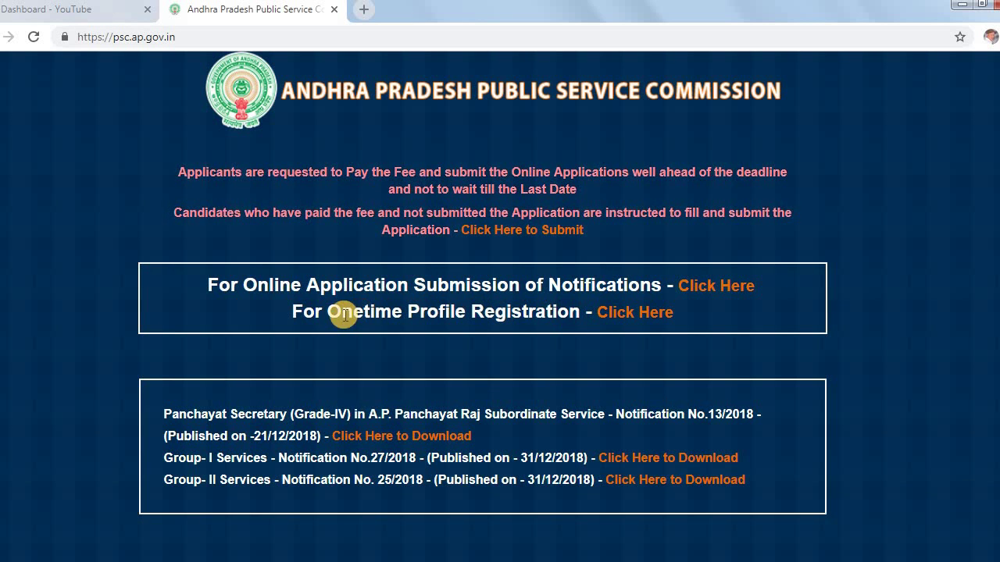
# - Open the online application submission page for notifications and go to its existing-user login form
pyautogui.moveTo(330, 311); pyautogui.dragTo(580, 312)
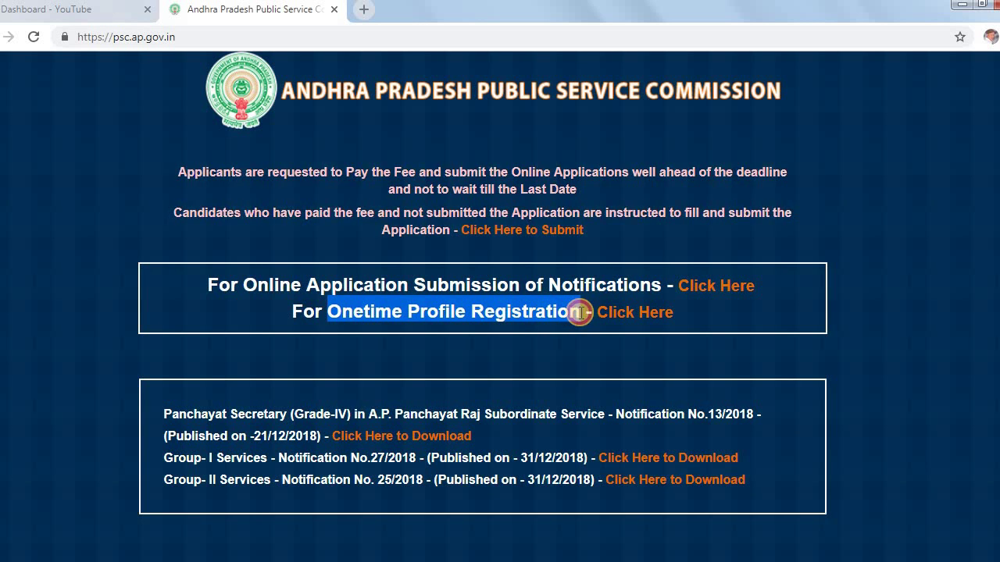
pyautogui.click(570, 354)
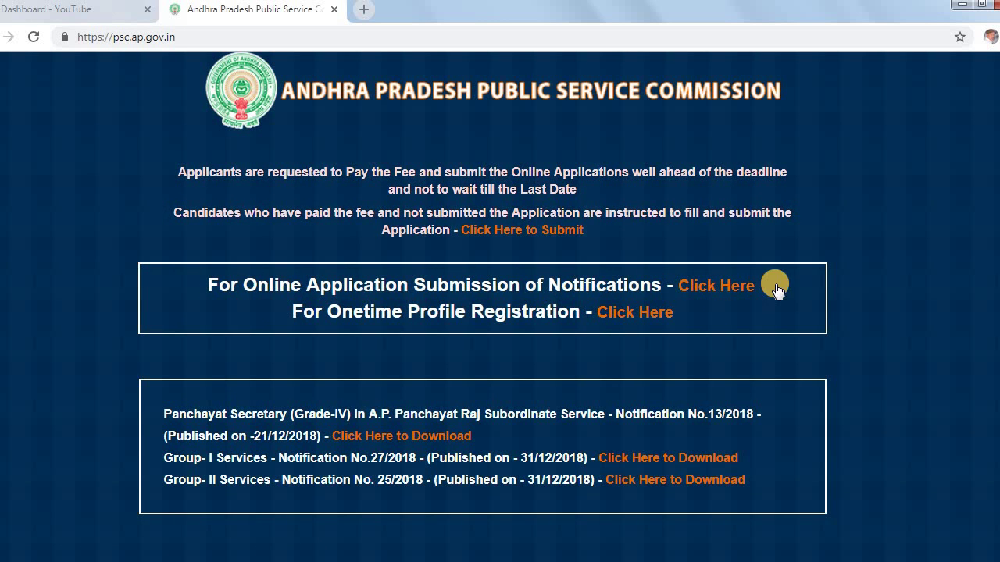
pyautogui.click(711, 289)
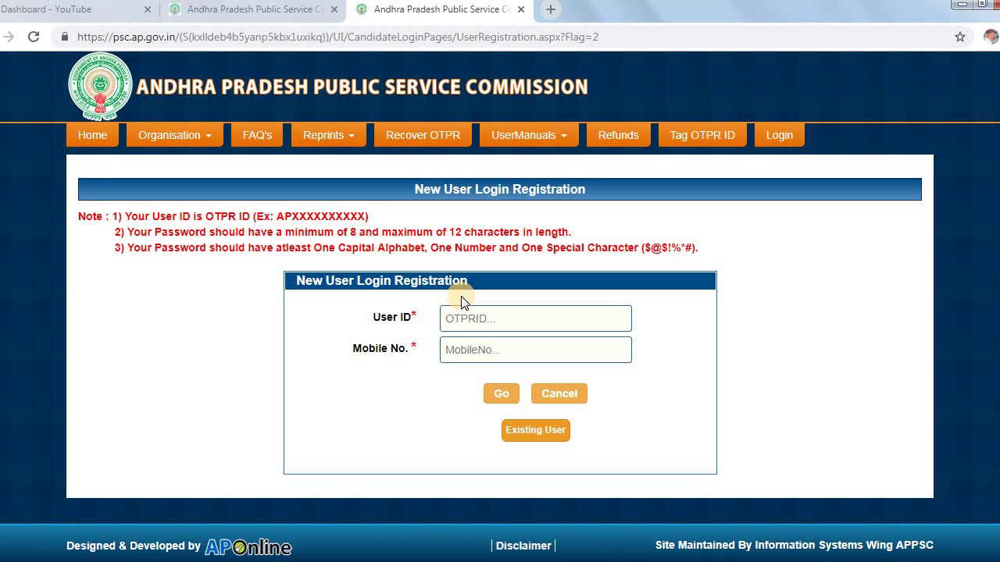
pyautogui.click(539, 435)
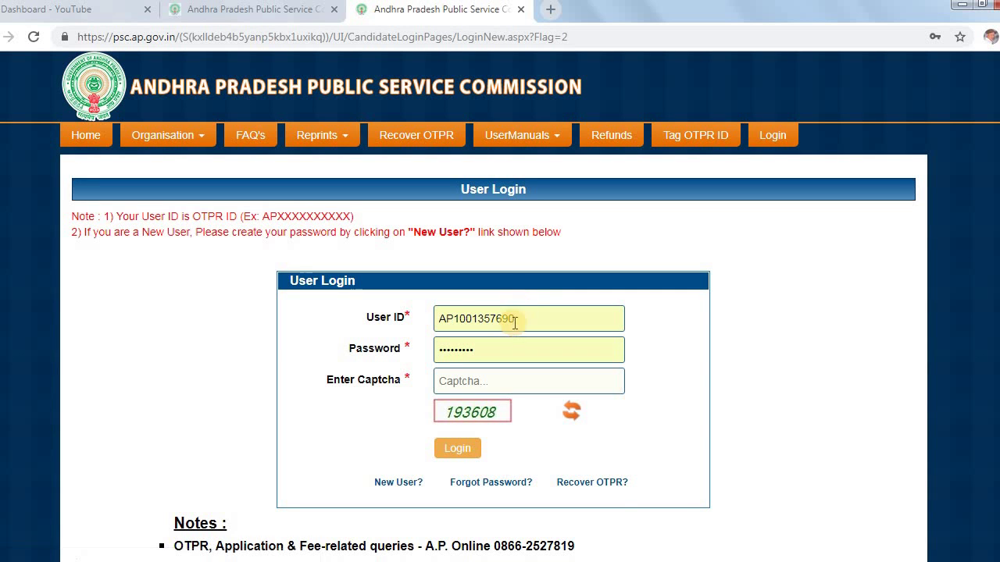
# - Clear the prefilled User ID in the login form and dismiss the saved-login suggestions
pyautogui.click(469, 319)
pyautogui.hotkey('ctrl', 'a')
pyautogui.press('BackSpace')
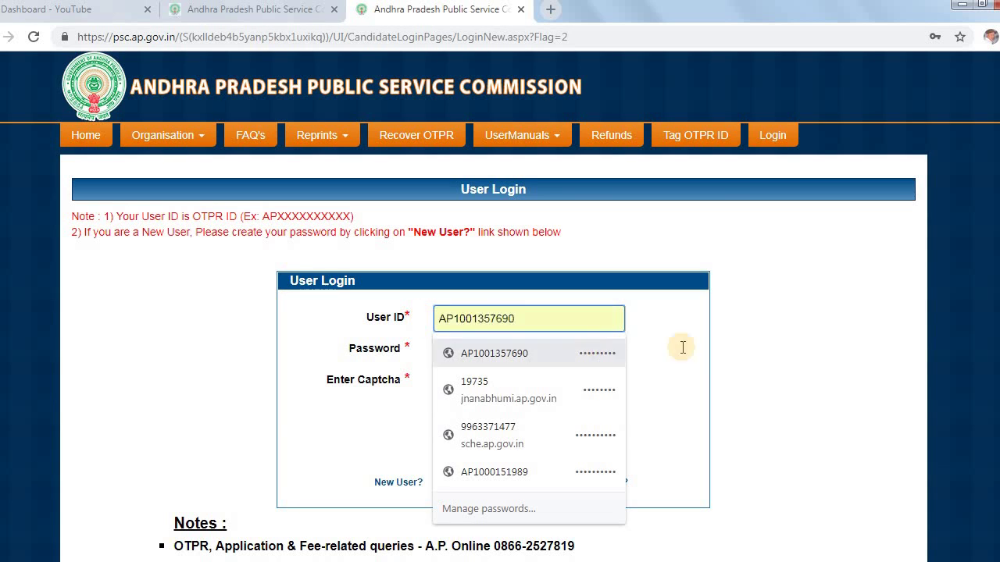
pyautogui.press('Escape')
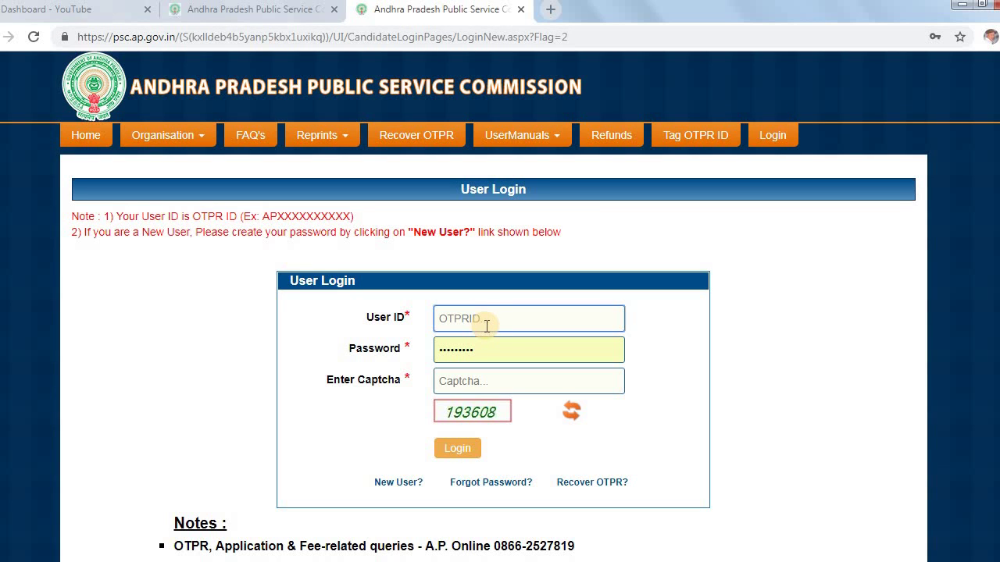
# - Open the Recover OTPR page in a new tab and switch to it
pyautogui.rightClick(590, 486)
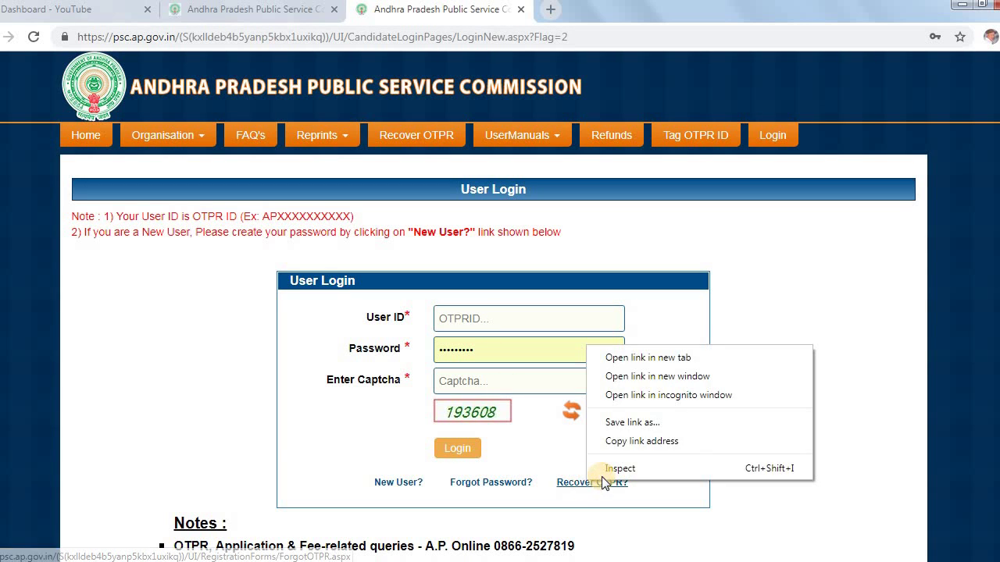
pyautogui.click(629, 357)
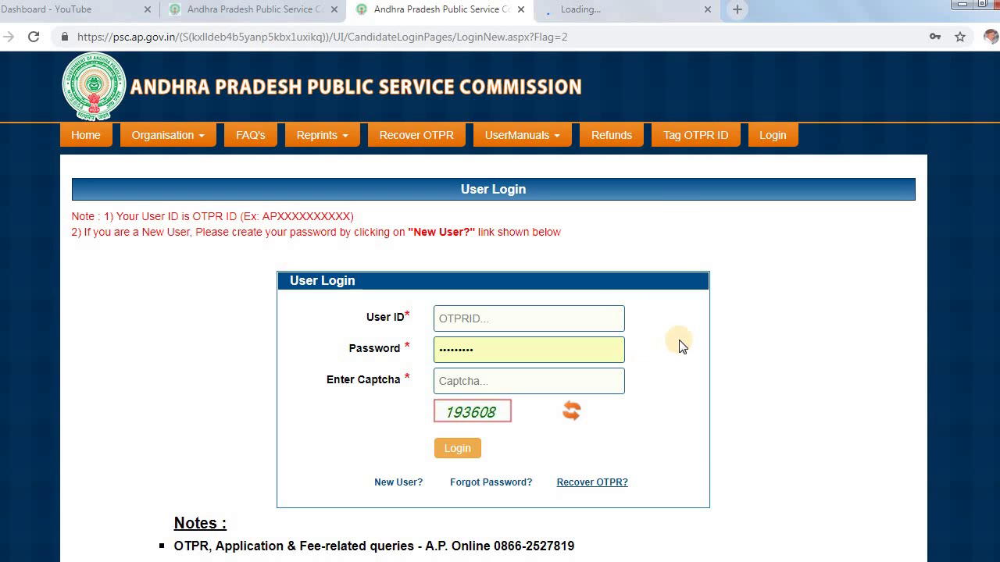
pyautogui.scroll(-1, 678, 346)
pyautogui.scroll(-1, 678, 344)
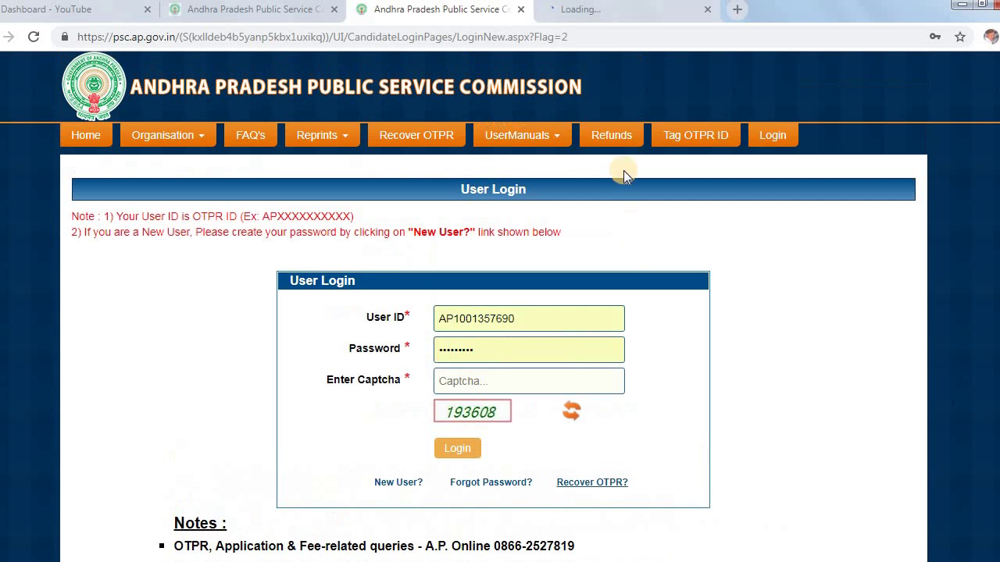
pyautogui.click(590, 11)
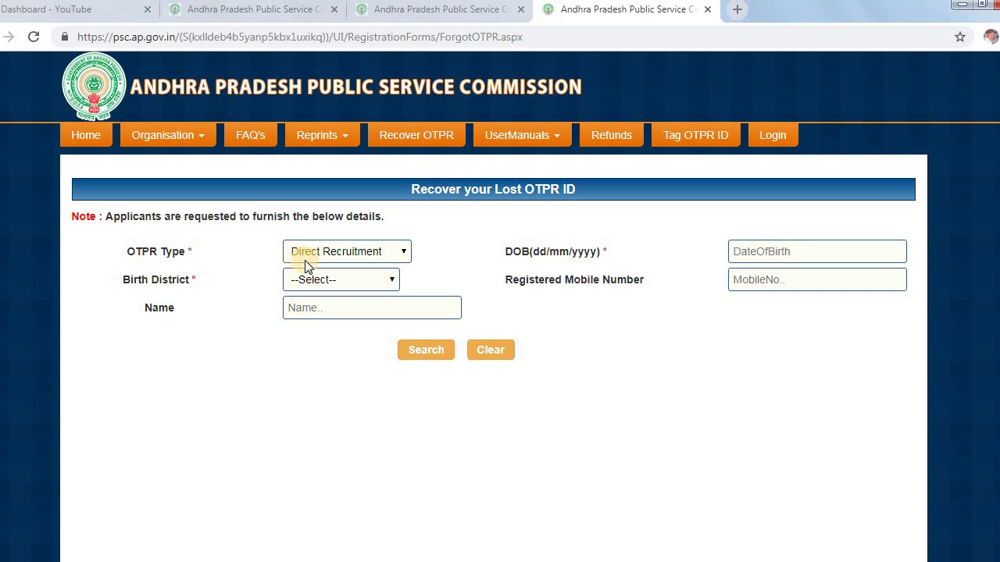
# - Choose Direct Recruitment as the OTPR Type and look through the Birth District options without selecting one
pyautogui.click(332, 253)
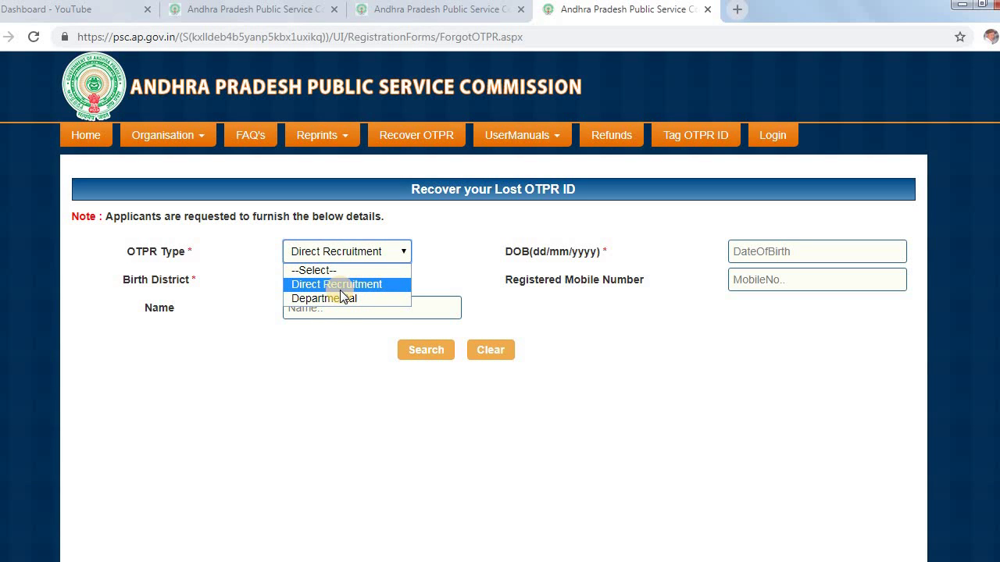
pyautogui.click(345, 285)
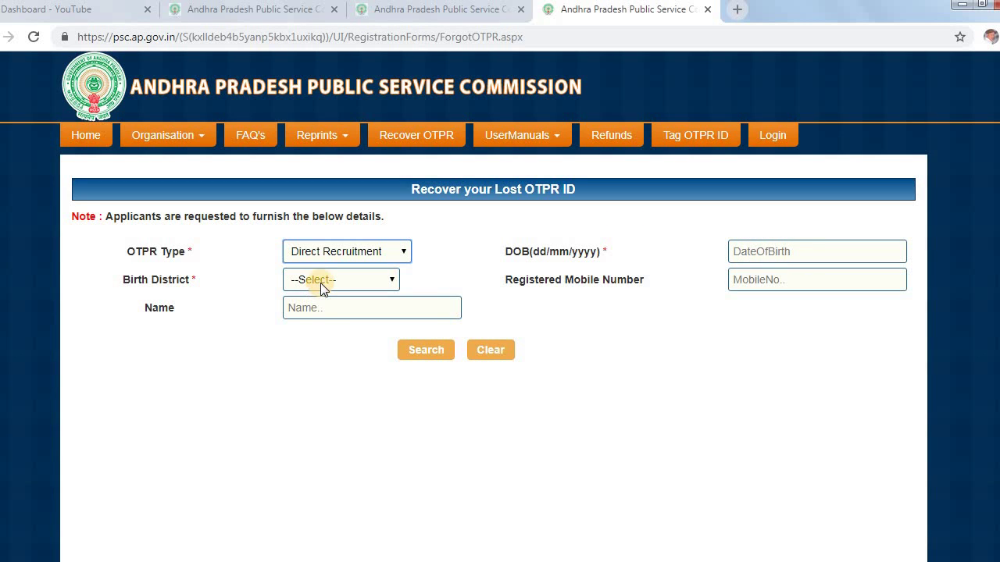
pyautogui.click(388, 281)
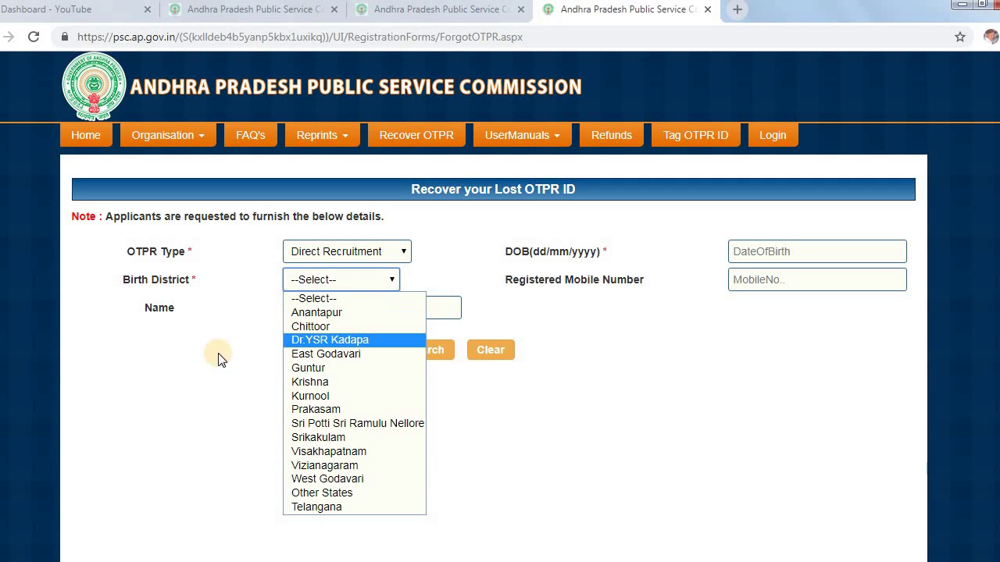
pyautogui.click(197, 358)
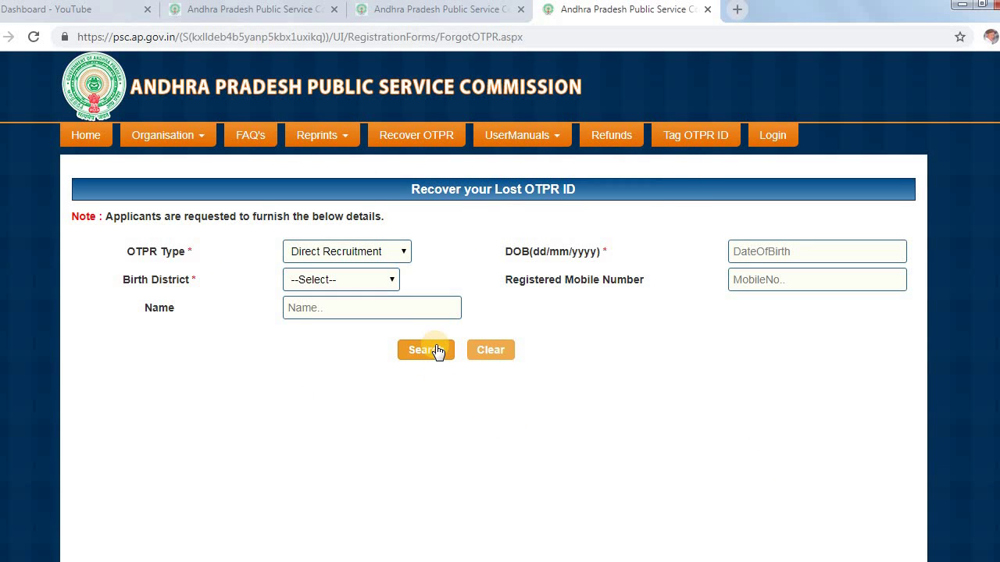
# - View the sample OTPR recovery result image in Windows Photo Viewer and return to the Chrome window
pyautogui.moveTo(521, 561)
pyautogui.click(589, 525)
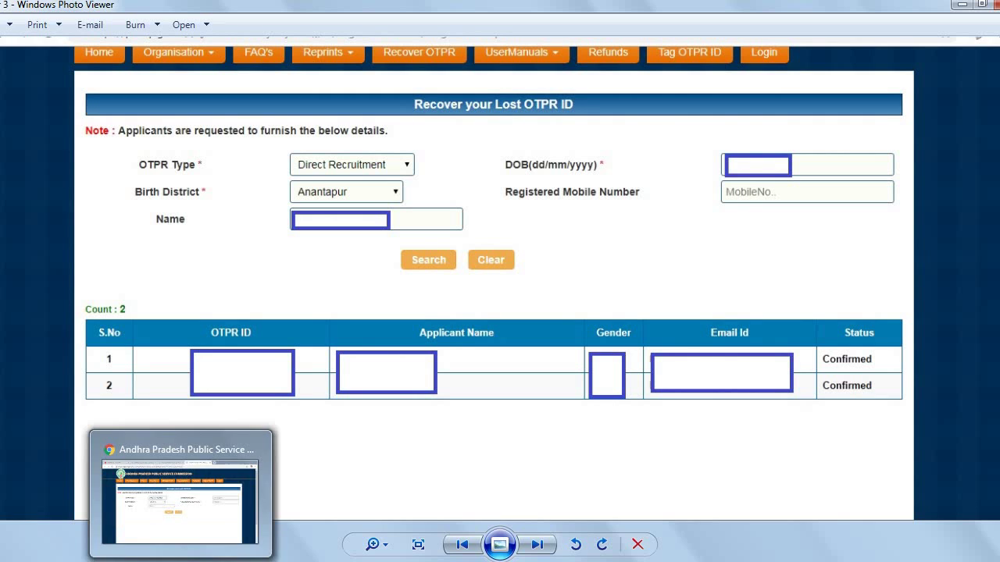
pyautogui.click(217, 559)
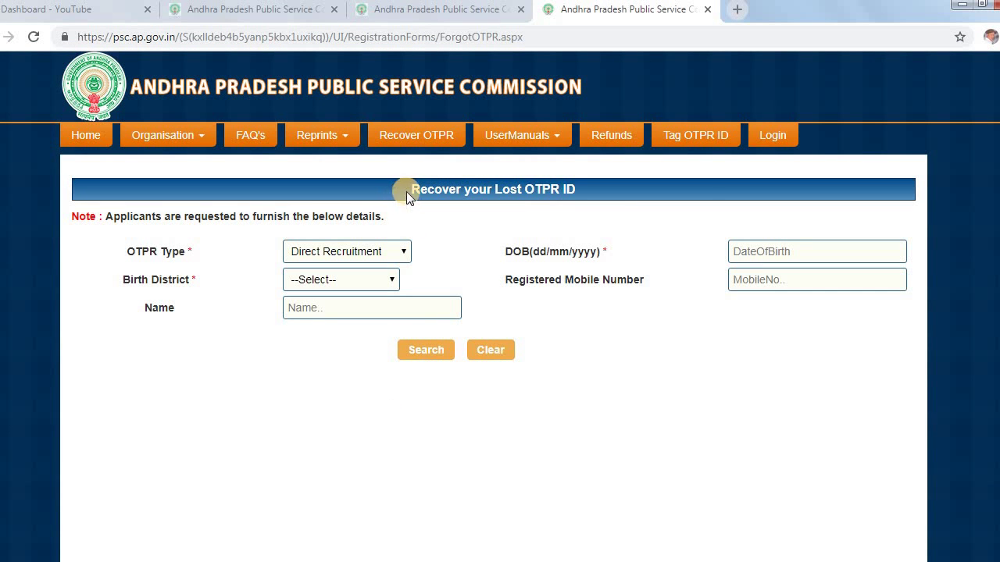
# - Return to the User Login page and clear the prefilled User ID
pyautogui.click(419, 9)
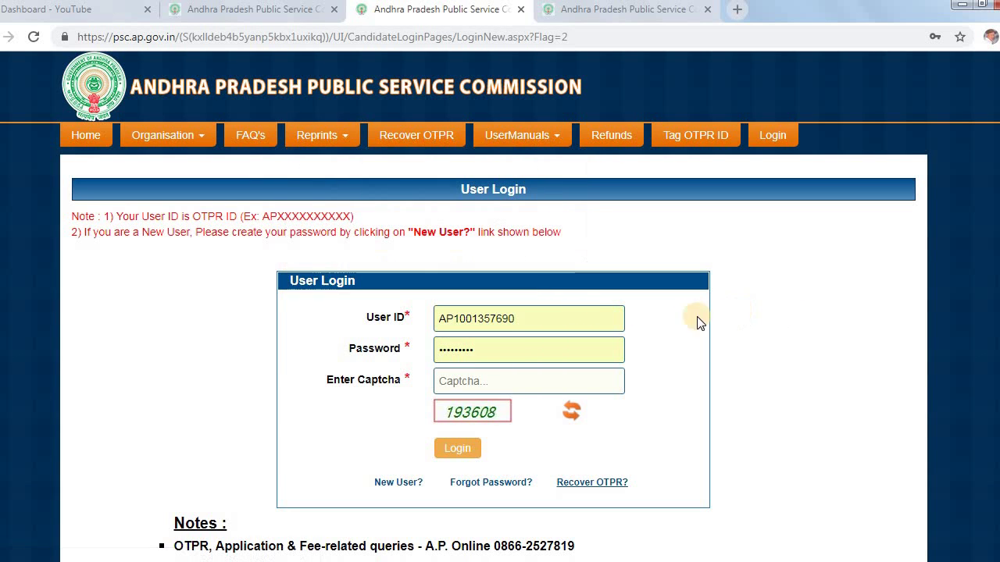
pyautogui.doubleClick(571, 329)
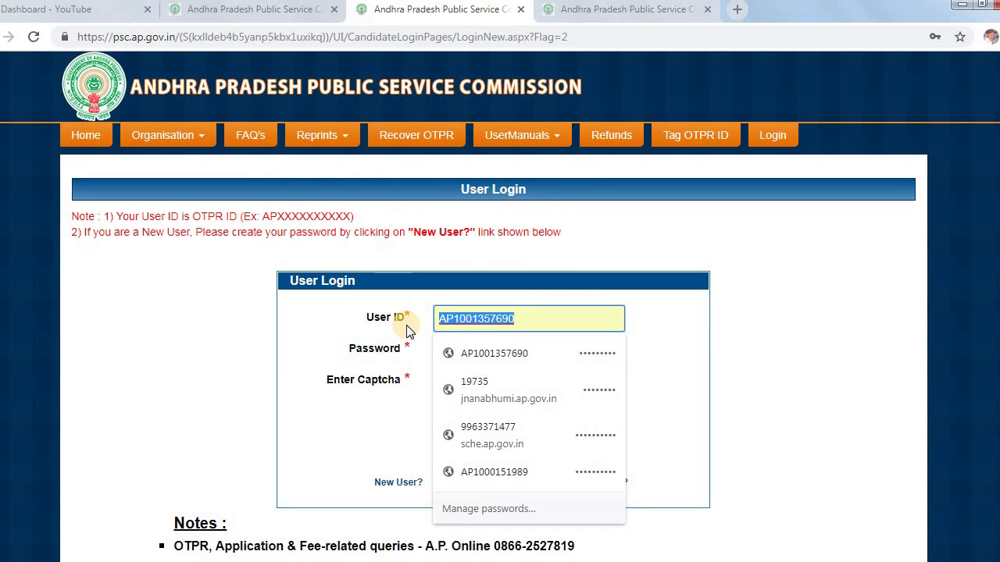
pyautogui.press('BackSpace')
pyautogui.click(797, 256)
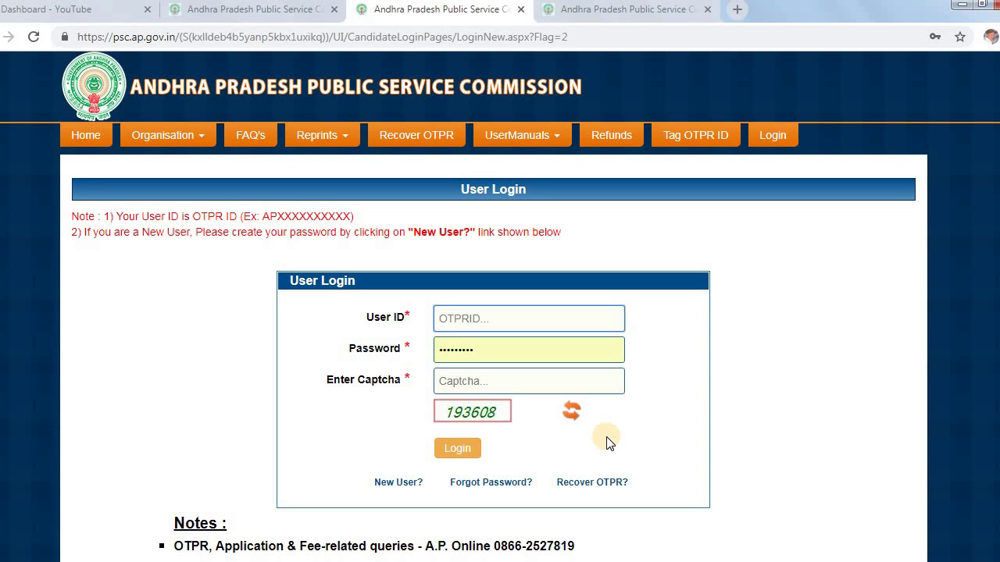
pyautogui.click(754, 343)
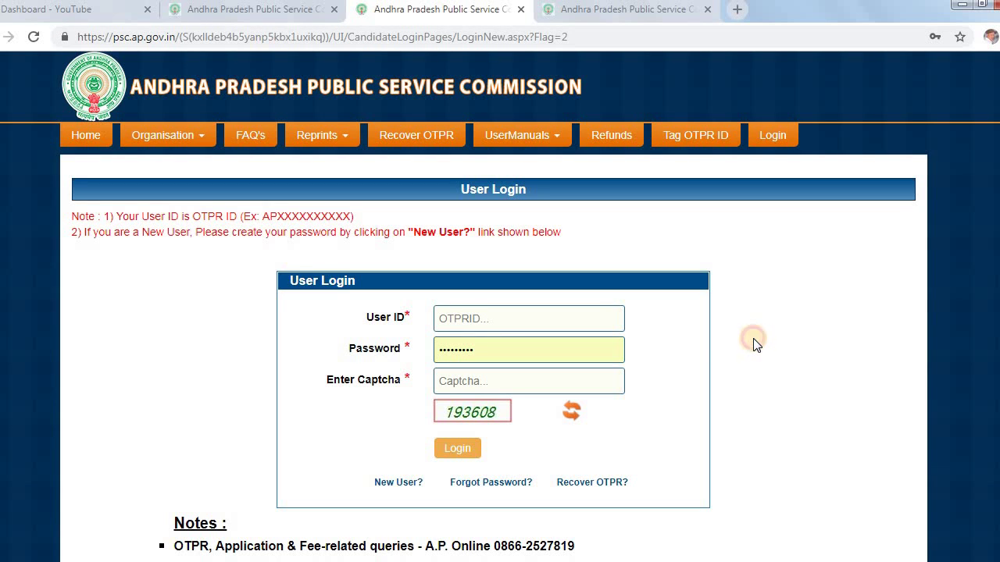
pyautogui.click(753, 342)
# - Open the Forgot Password page in a new tab, close the Recover OTPR tab and show the new page
pyautogui.scroll(-1, 808, 327)
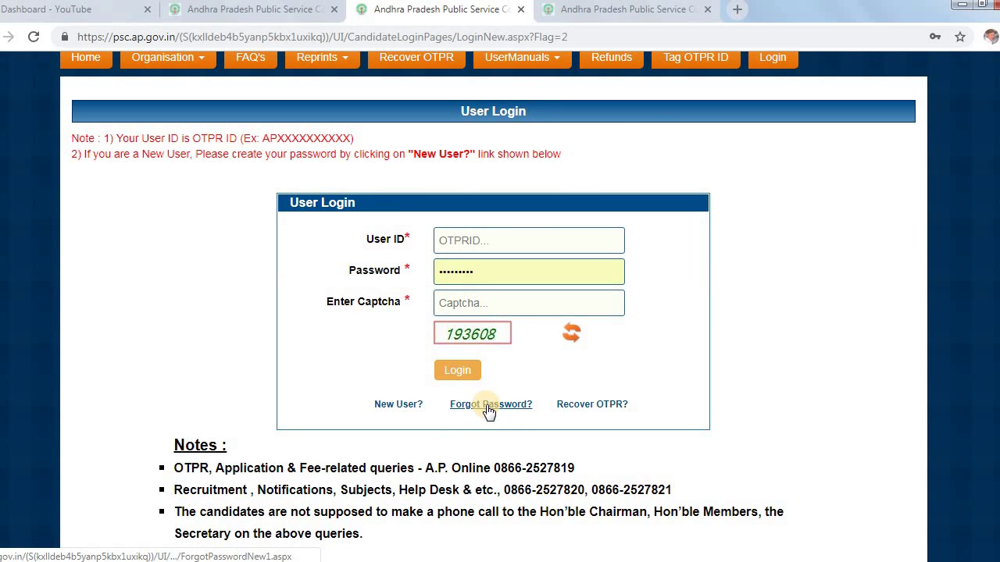
pyautogui.rightClick(486, 407)
pyautogui.click(521, 417)
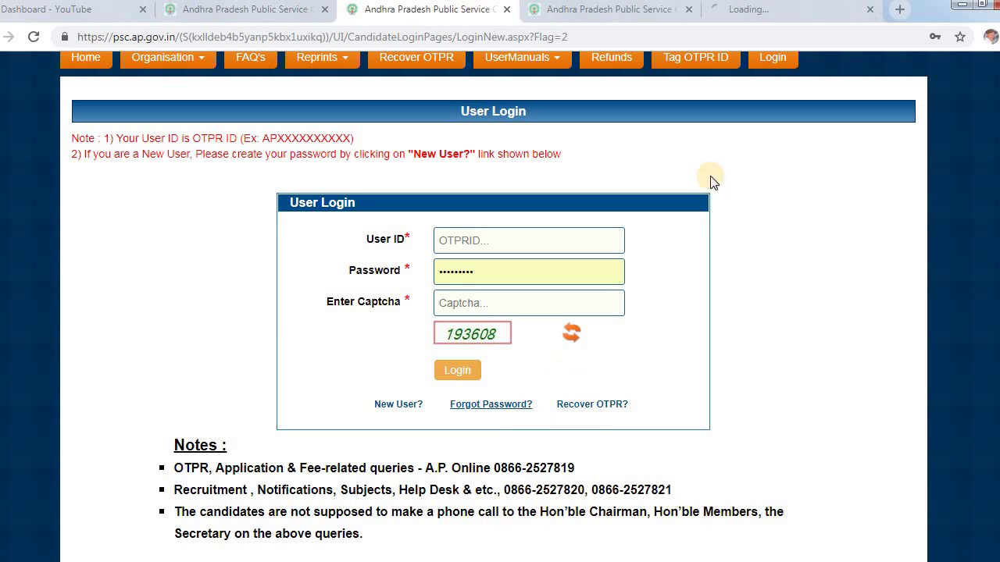
pyautogui.click(689, 10)
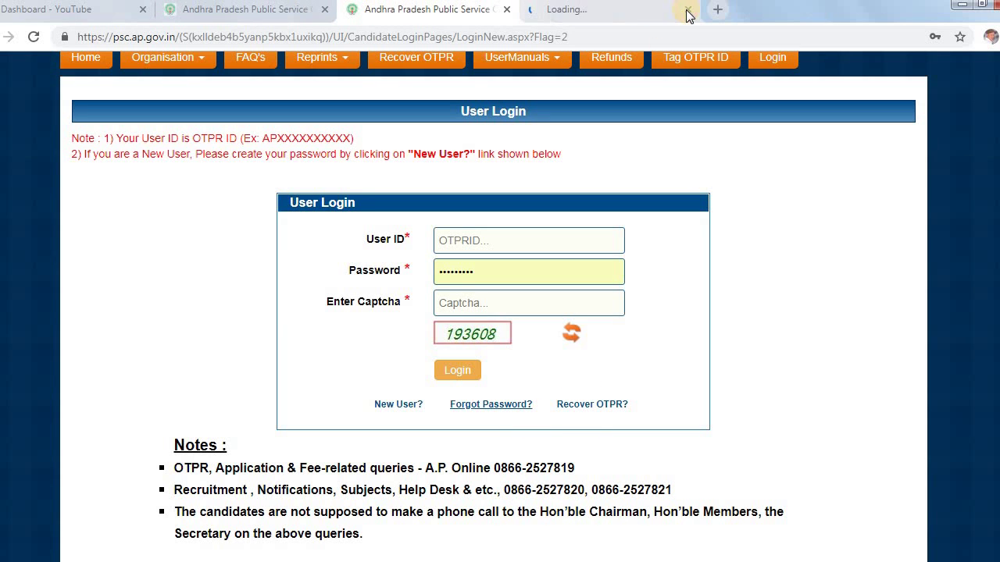
pyautogui.click(602, 13)
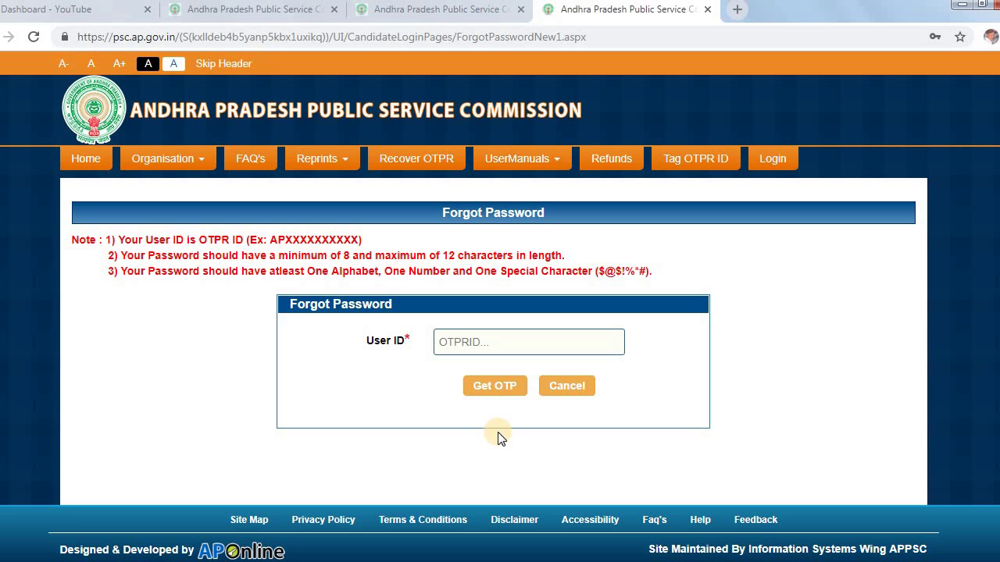
# - Compare the User Login page with the Forgot Password form, ending on the login page
pyautogui.click(427, 15)
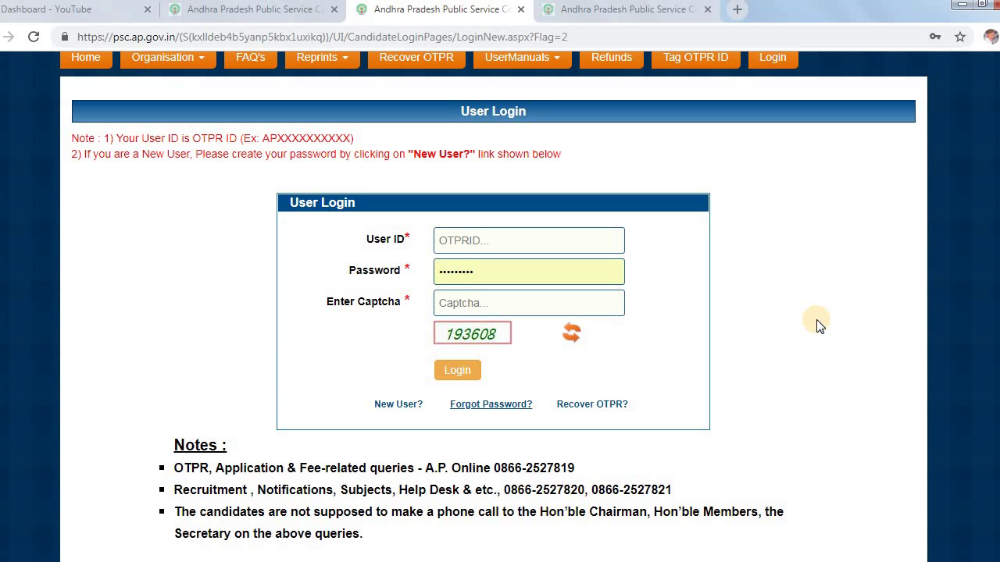
pyautogui.click(647, 14)
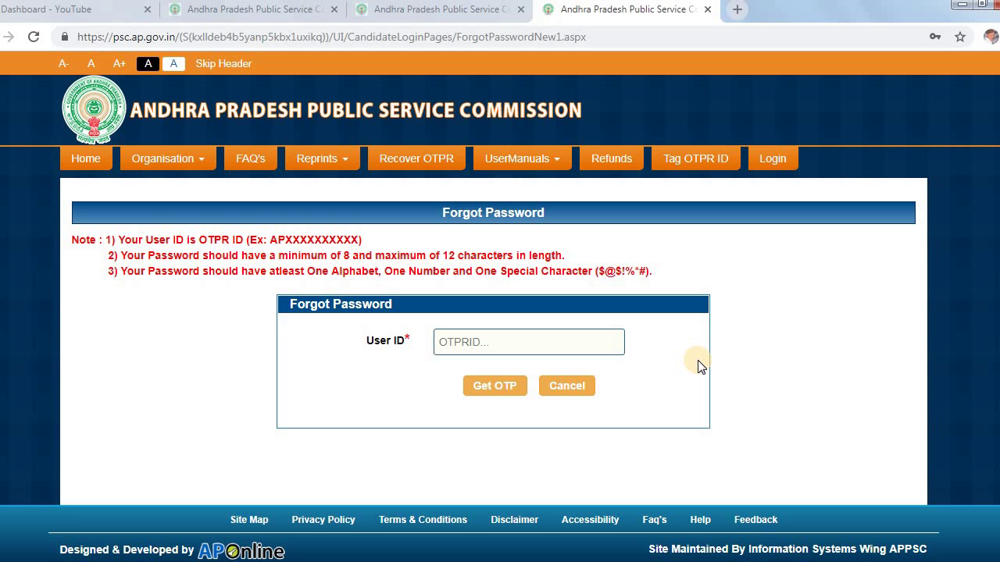
pyautogui.click(450, 11)
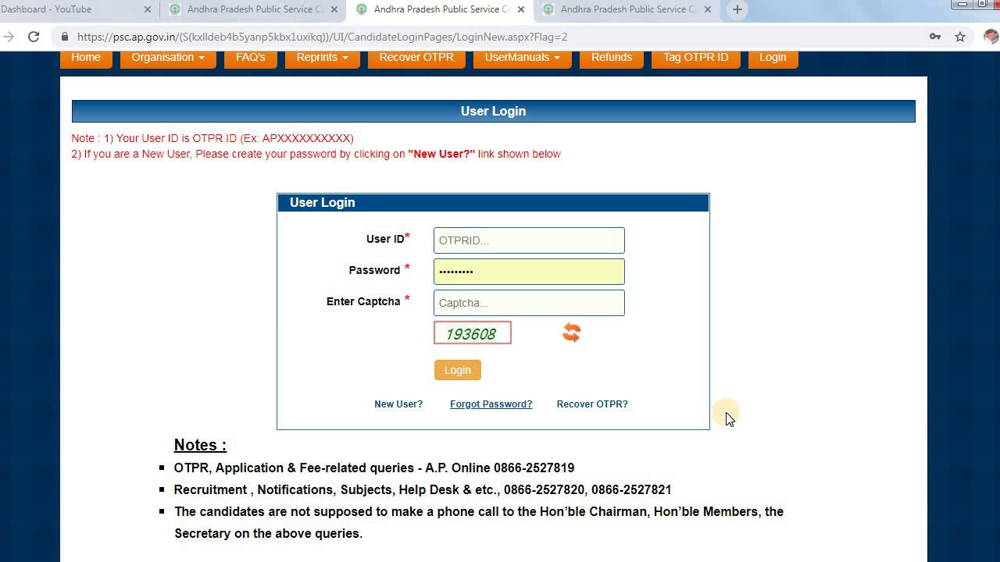
# - Examine the Notes below the login form, highlighting the OTPR, recruitment and help desk contact lines
pyautogui.scroll(-2, 726, 420)
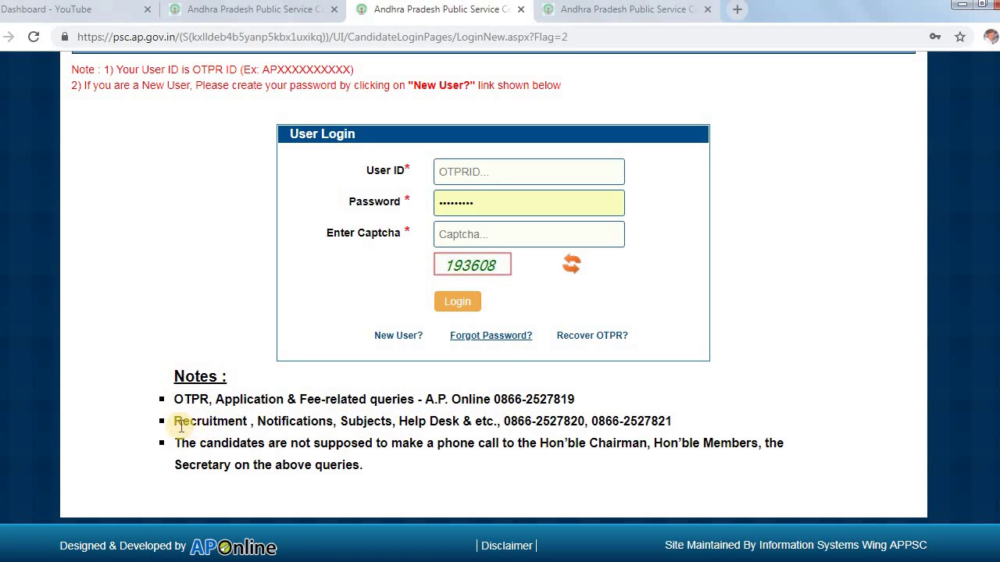
pyautogui.moveTo(175, 422); pyautogui.dragTo(674, 421)
pyautogui.moveTo(176, 397); pyautogui.dragTo(580, 401)
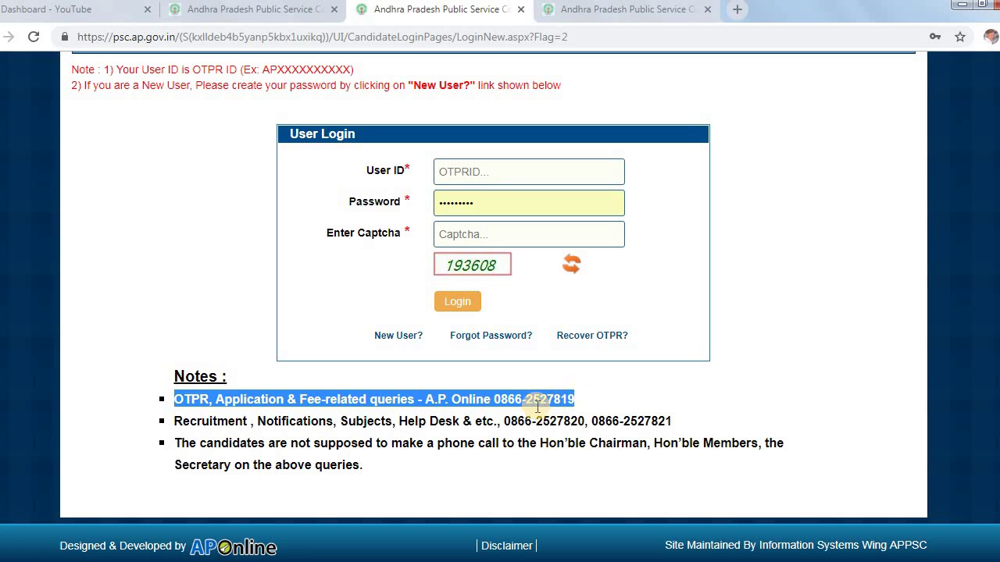
pyautogui.moveTo(481, 423); pyautogui.dragTo(680, 424)
pyautogui.click(680, 424)
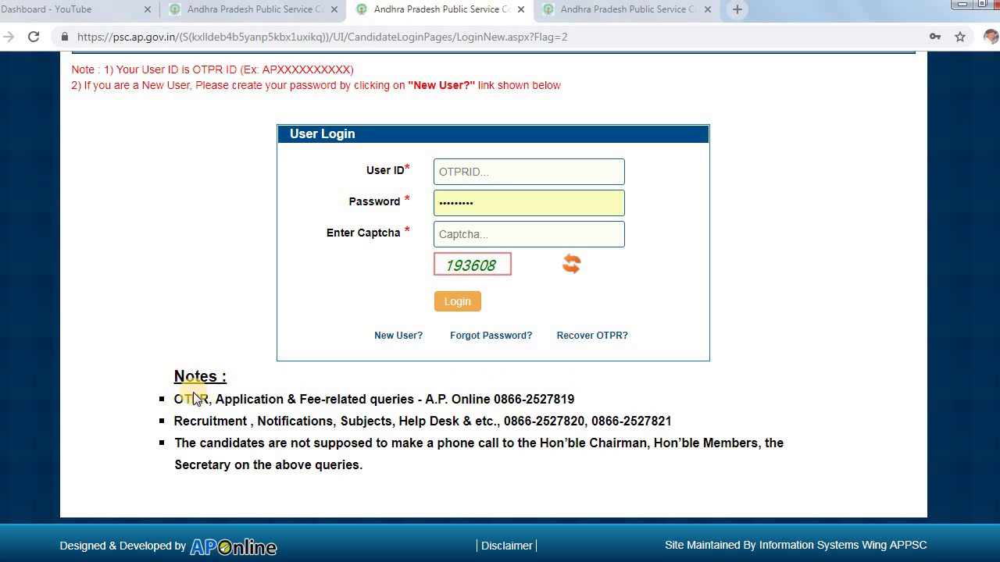
pyautogui.moveTo(170, 399); pyautogui.dragTo(752, 475)
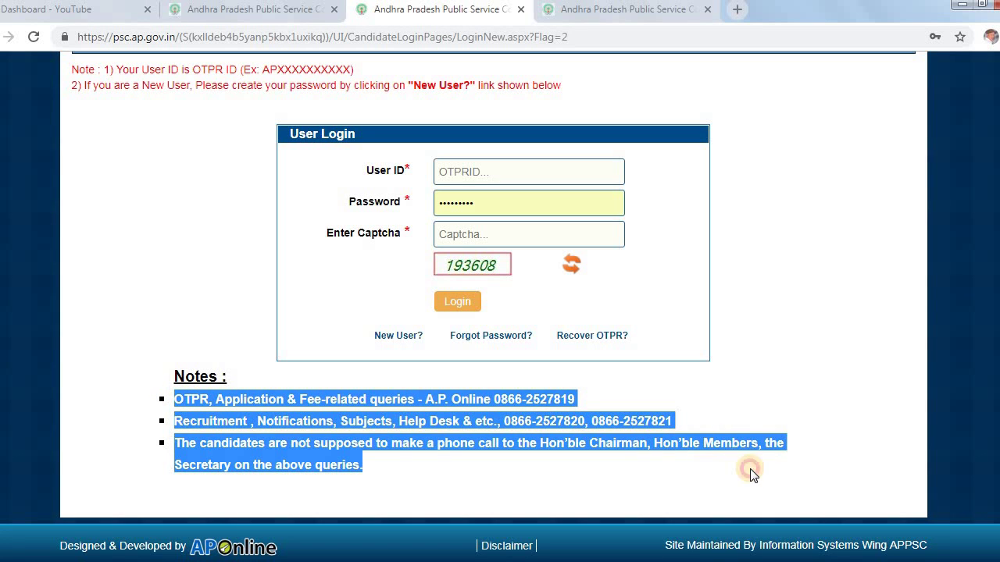
pyautogui.click(865, 402)
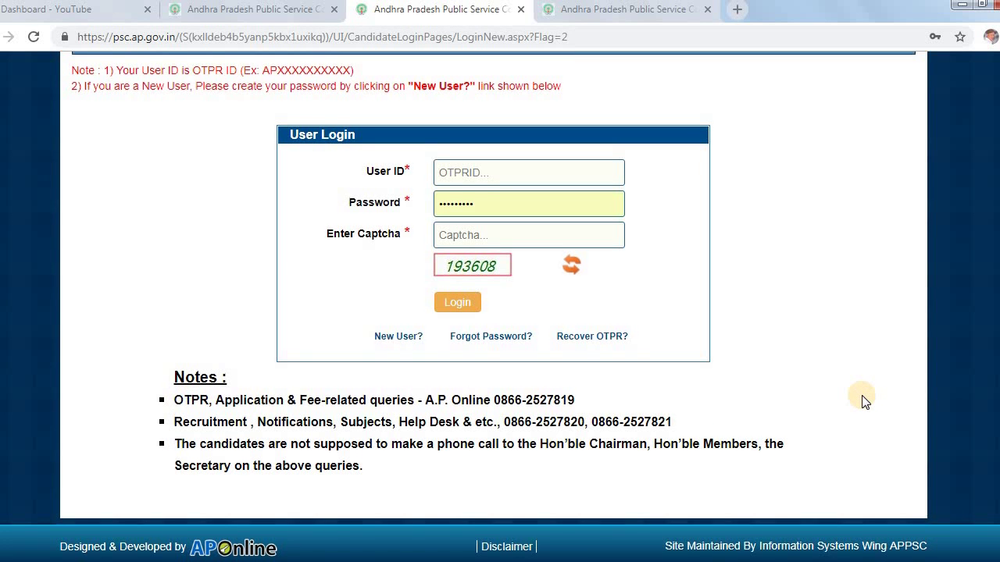
pyautogui.scroll(1, 865, 402)
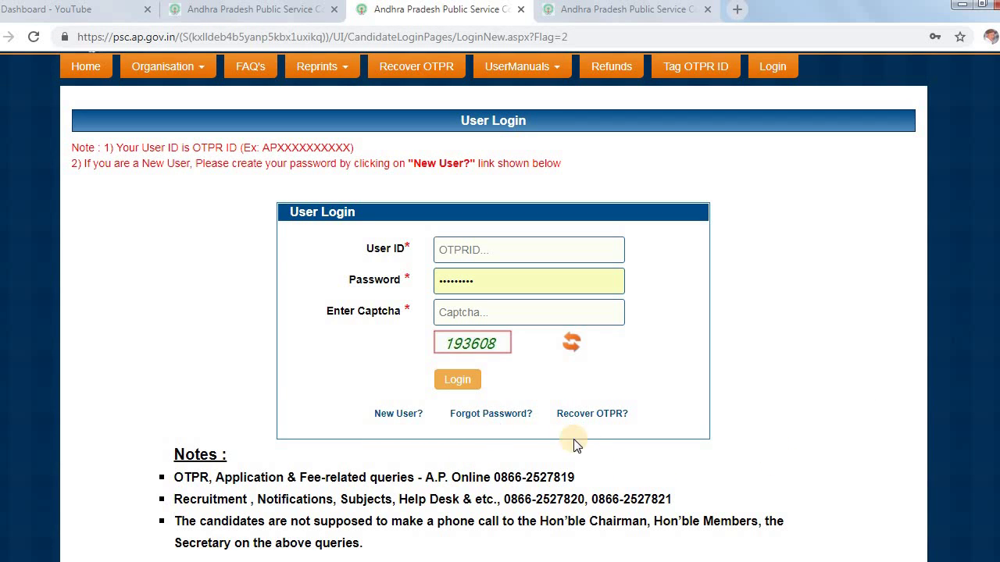
pyautogui.scroll(1, 718, 402)
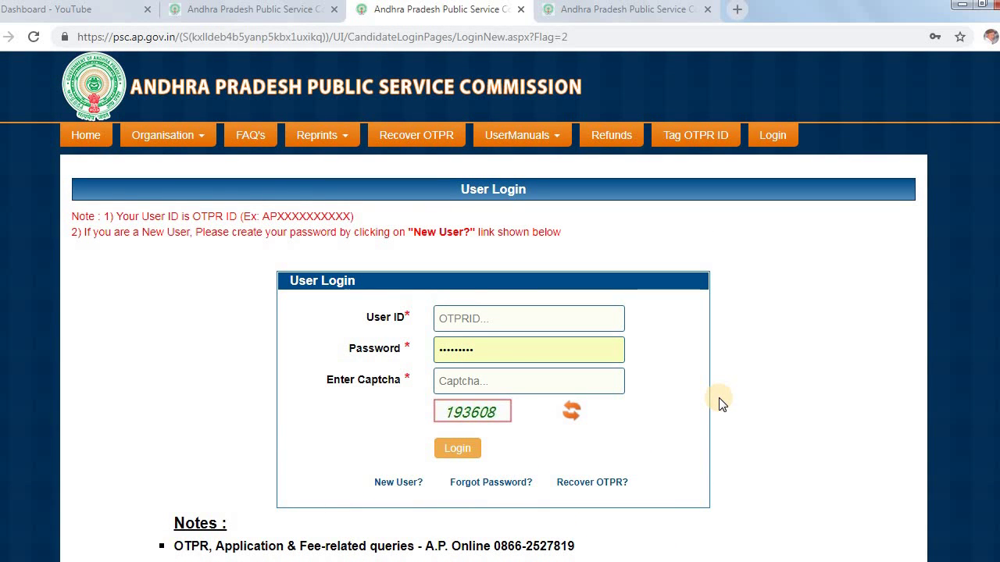
pyautogui.scroll(-2, 722, 402)
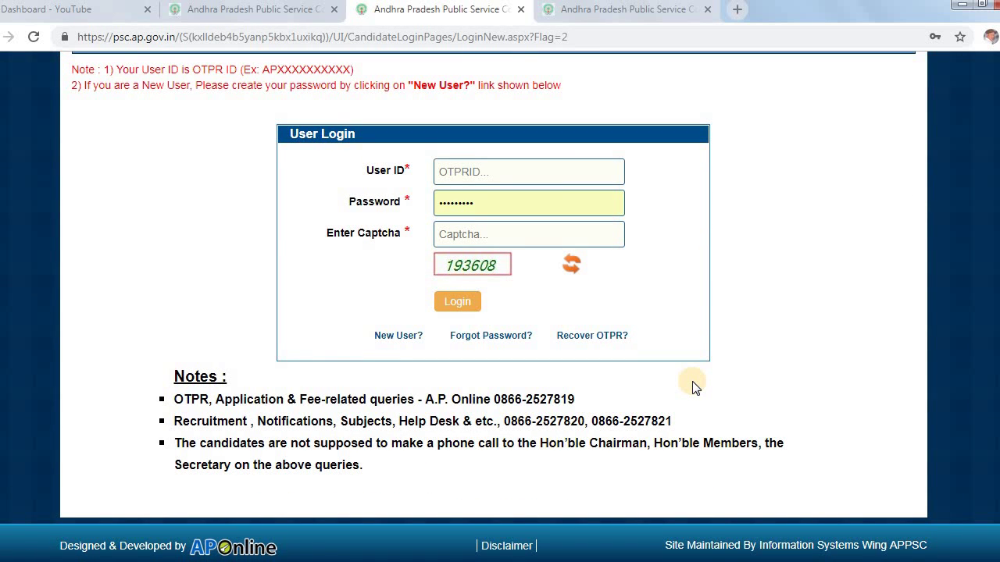
# - Review the APPSC home, Forgot Password and User Login pages across the open tabs, ending on the psc.ap.gov.in home page
pyautogui.scroll(2, 693, 388)
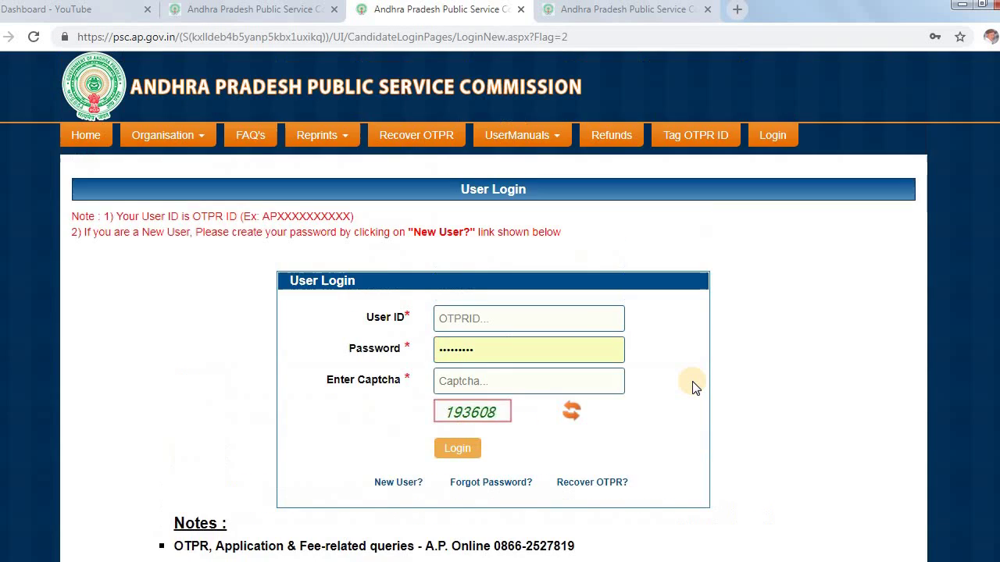
pyautogui.click(227, 9)
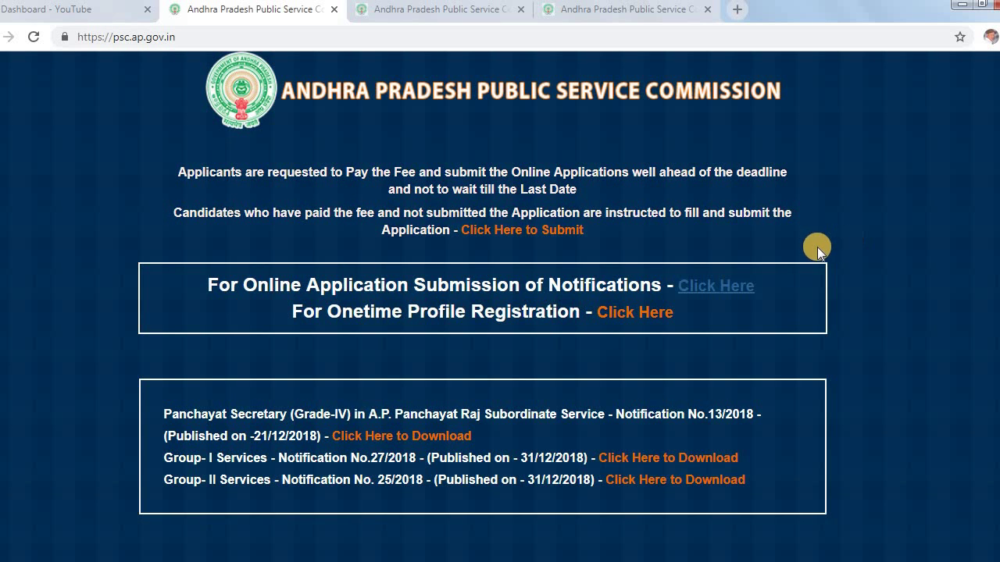
pyautogui.click(637, 12)
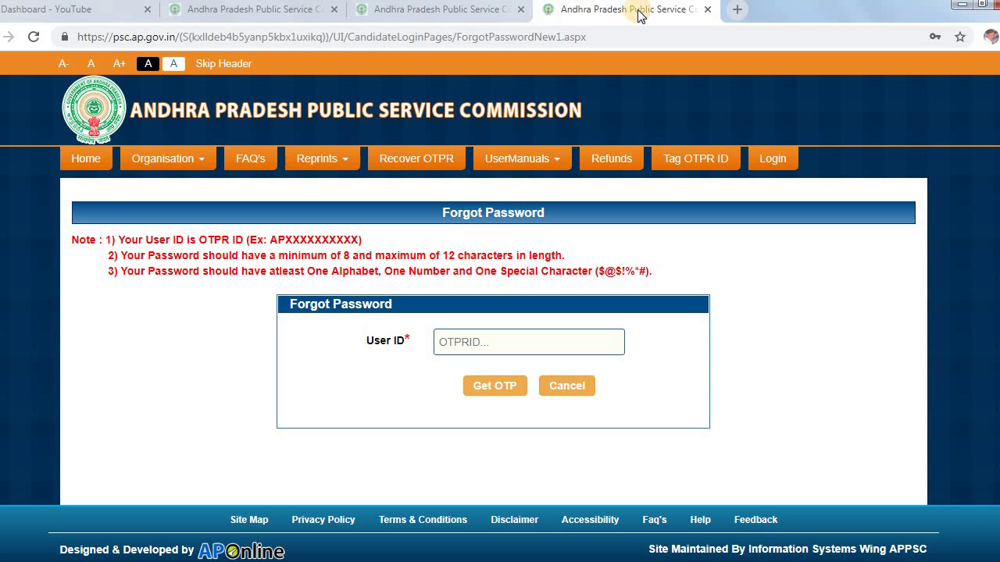
pyautogui.click(448, 16)
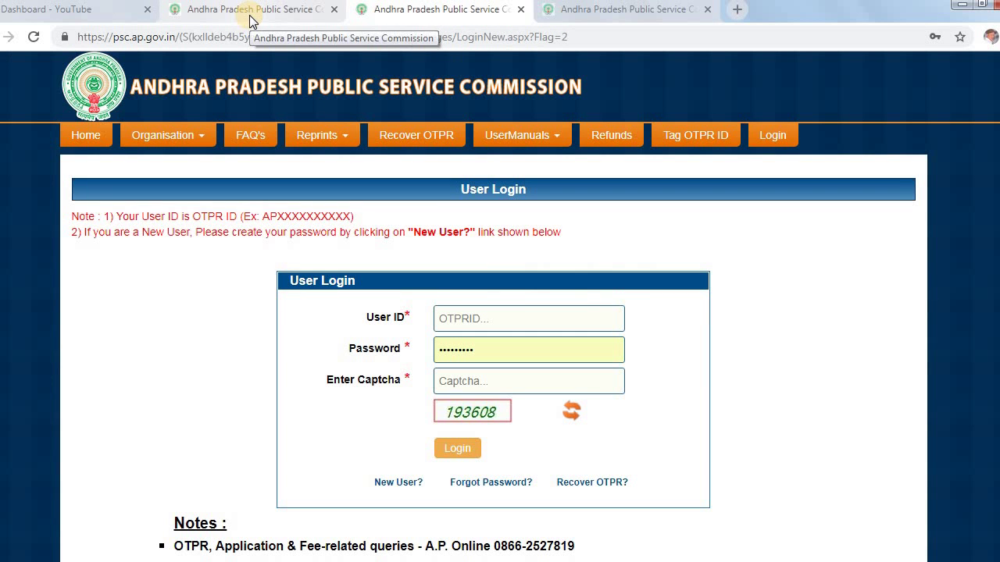
pyautogui.click(250, 15)
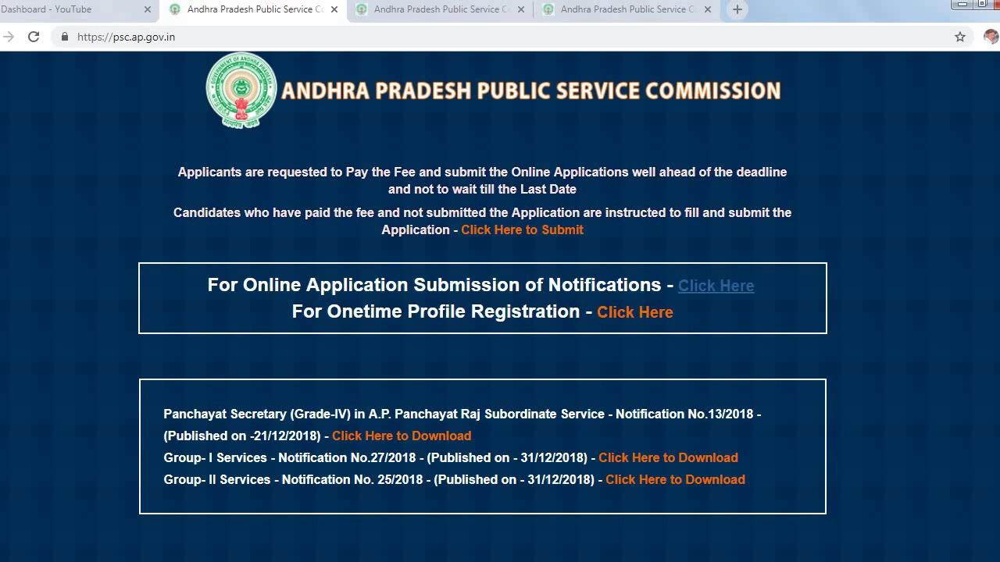
# - Switch to Windows Photo Viewer and show the channel image with the Subscribe, Share, Like and Comment captions
pyautogui.moveTo(520, 558)
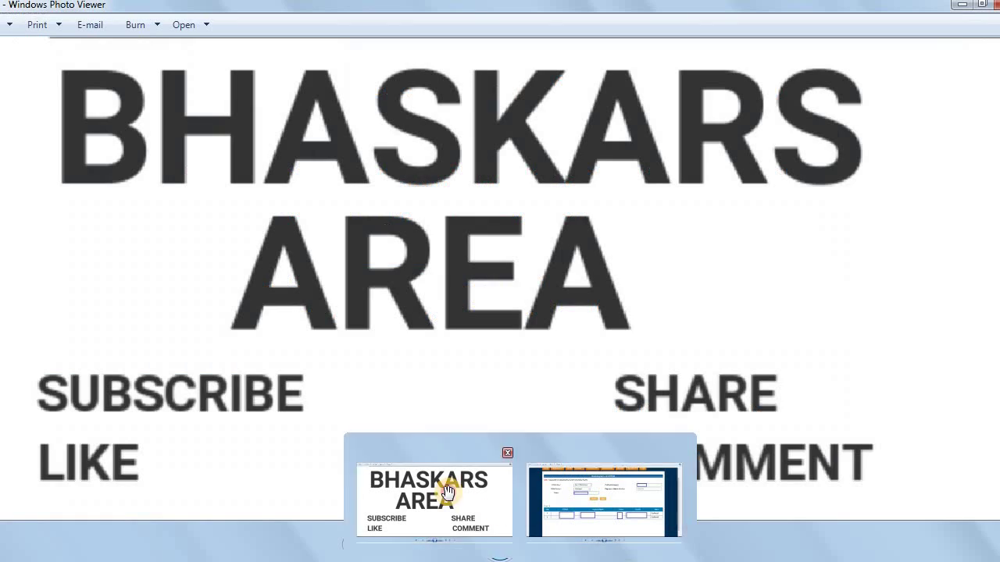
pyautogui.click(449, 492)
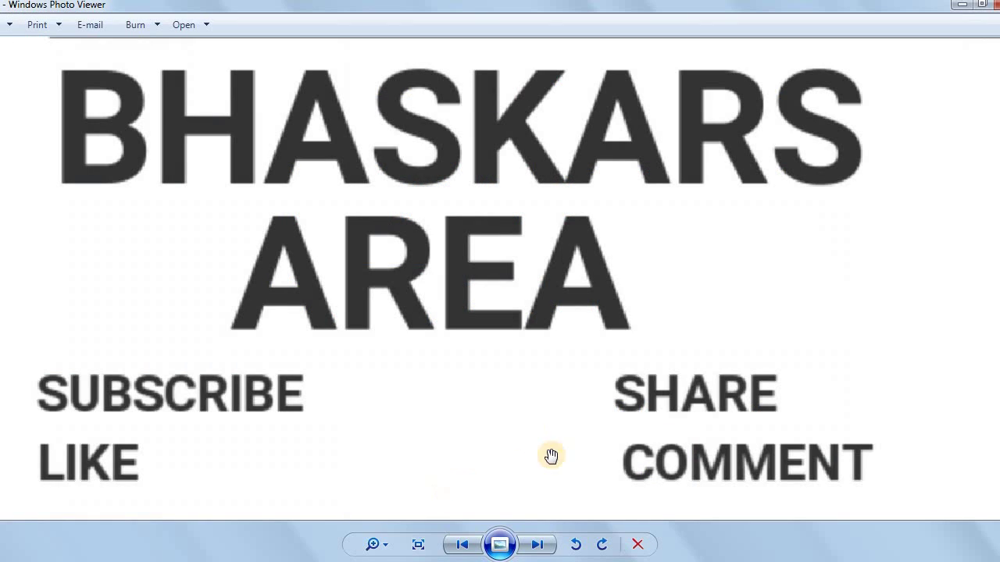